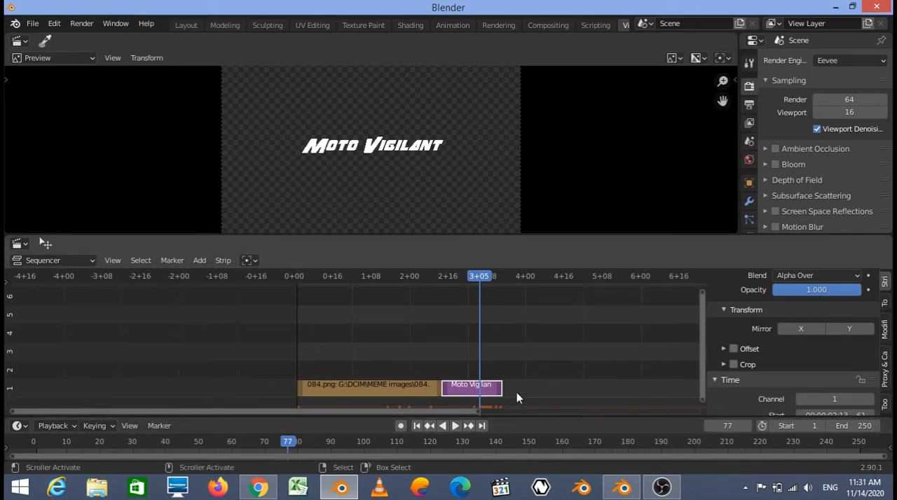
- Move the playhead to frame 22 and add a transform effect strip to the 084.png image strip
{"action": "left_click", "coordinate": [348, 346]}
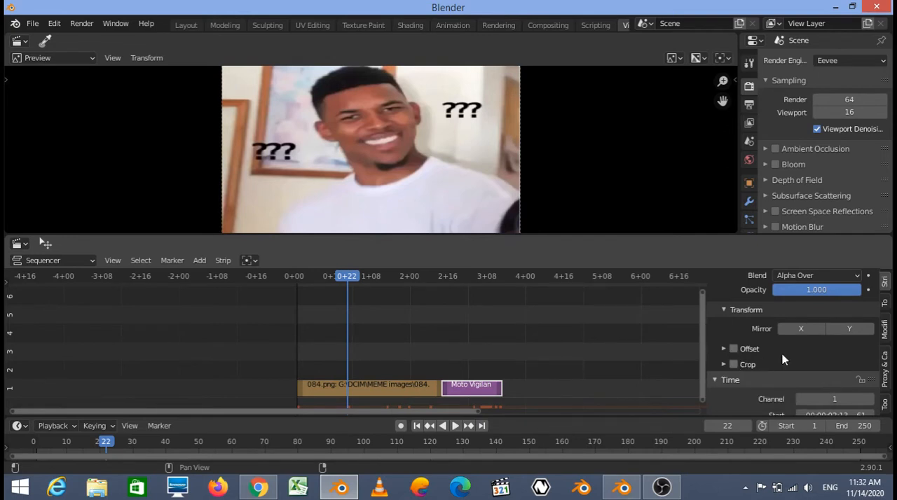
{"action": "scroll", "coordinate": [782, 354], "scroll_direction": "up", "scroll_amount": 1}
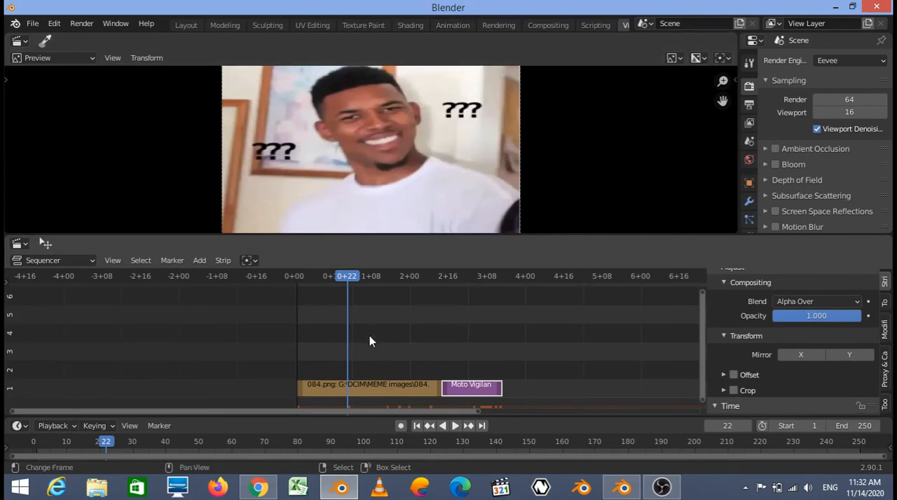
{"action": "left_click", "coordinate": [373, 392]}
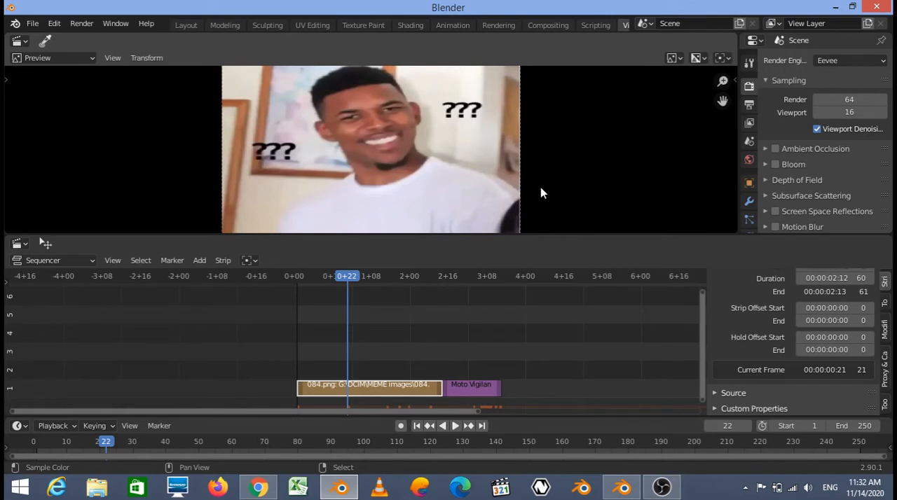
{"action": "key", "text": "t"}
- Scale the 084.png image horizontally along its local X axis to about 0.74
{"action": "key", "text": "s"}
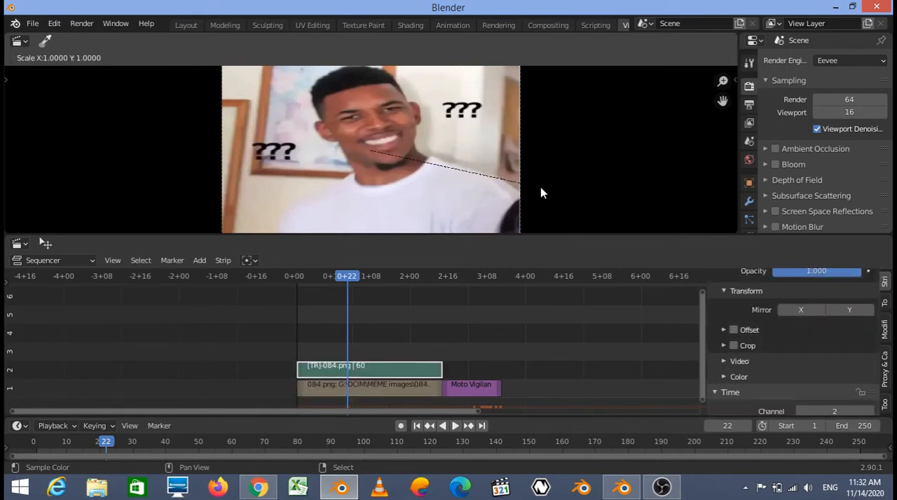
{"action": "left_click", "coordinate": [540, 188]}
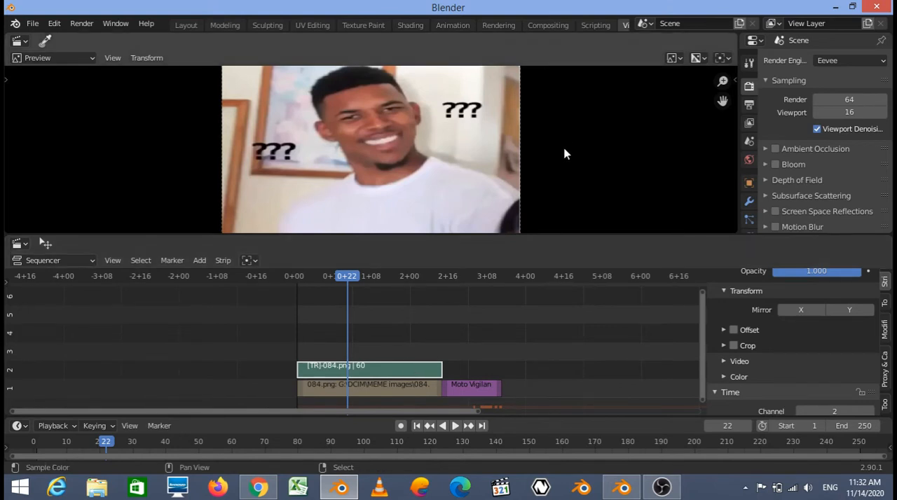
{"action": "key", "text": "s"}
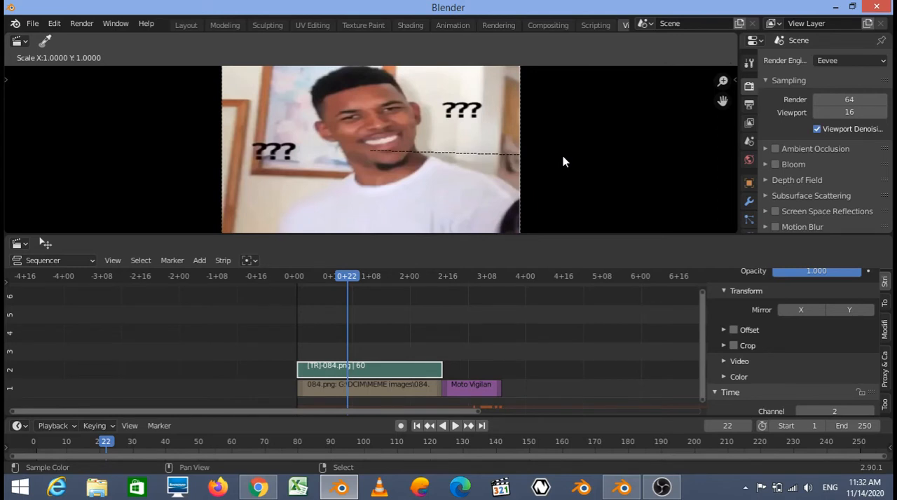
{"action": "key", "text": "x"}
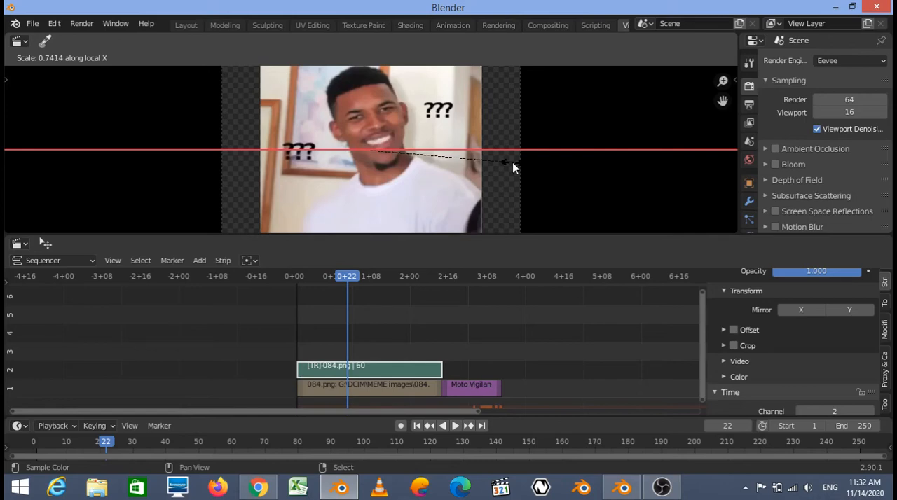
{"action": "left_click", "coordinate": [512, 162]}
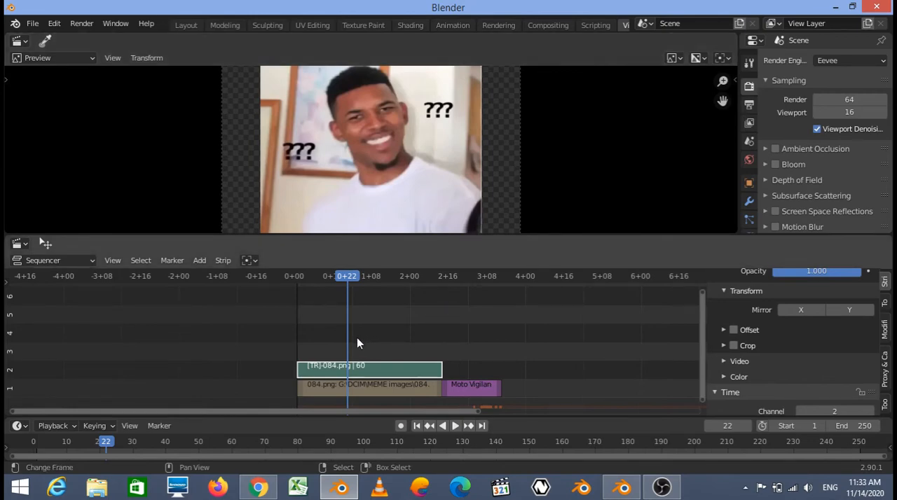
- Move the playhead to the Moto Vigilant text strip and enable the red shadow on its text
{"action": "right_click", "coordinate": [423, 385]}
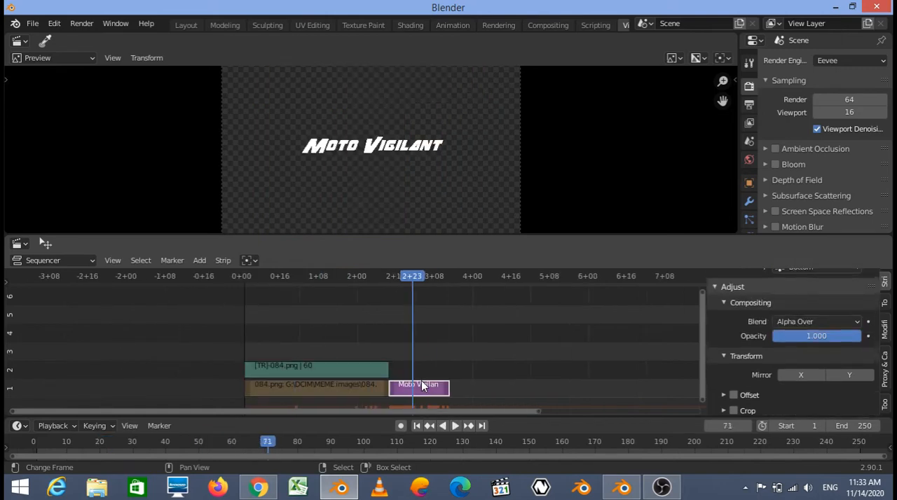
{"action": "scroll", "coordinate": [773, 354], "scroll_direction": "up", "scroll_amount": 2}
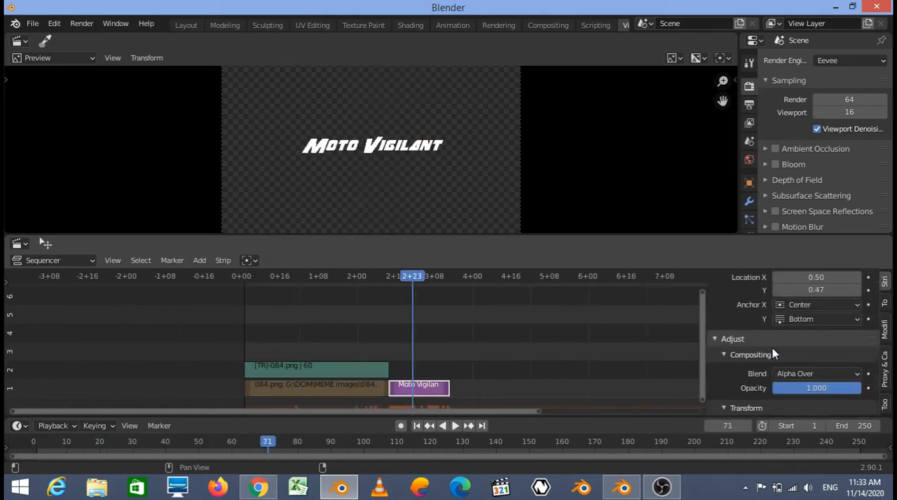
{"action": "scroll", "coordinate": [772, 348], "scroll_direction": "up", "scroll_amount": 6}
{"action": "scroll", "coordinate": [772, 348], "scroll_direction": "down", "scroll_amount": 2}
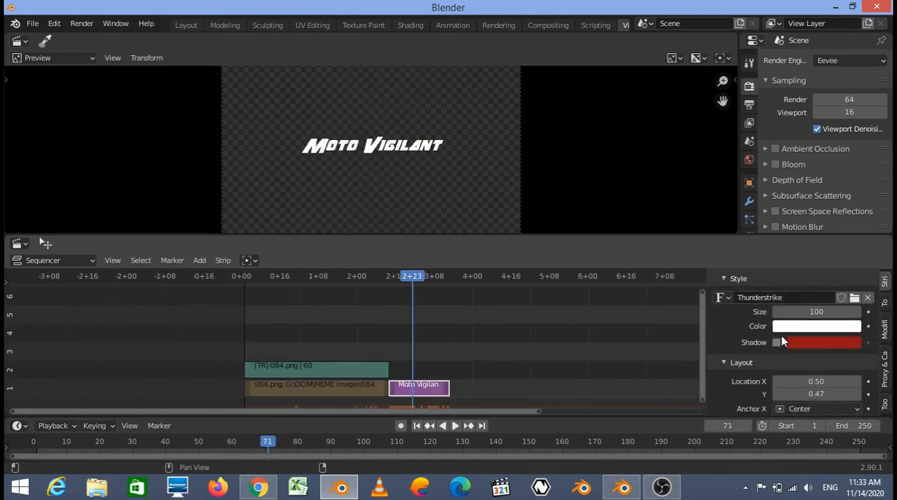
{"action": "left_click", "coordinate": [777, 346]}
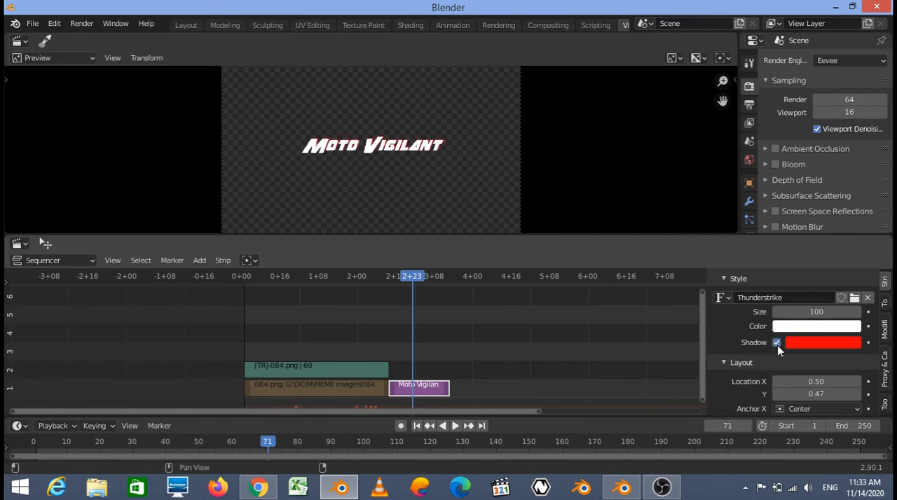
{"action": "scroll", "coordinate": [425, 190], "scroll_direction": "up", "scroll_amount": 2}
{"action": "scroll", "coordinate": [425, 191], "scroll_direction": "up", "scroll_amount": 2}
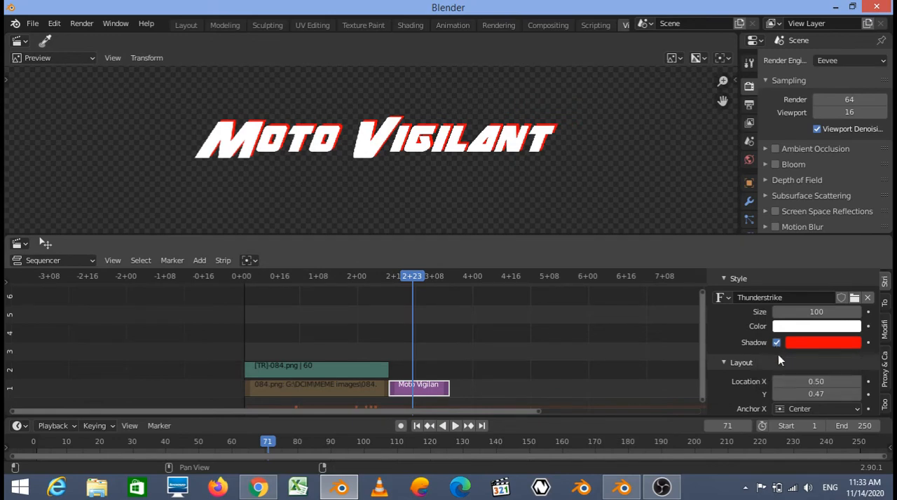
- Examine the layout, compositing and transform settings available for the Moto Vigilant text strip
{"action": "scroll", "coordinate": [779, 363], "scroll_direction": "down", "scroll_amount": 3}
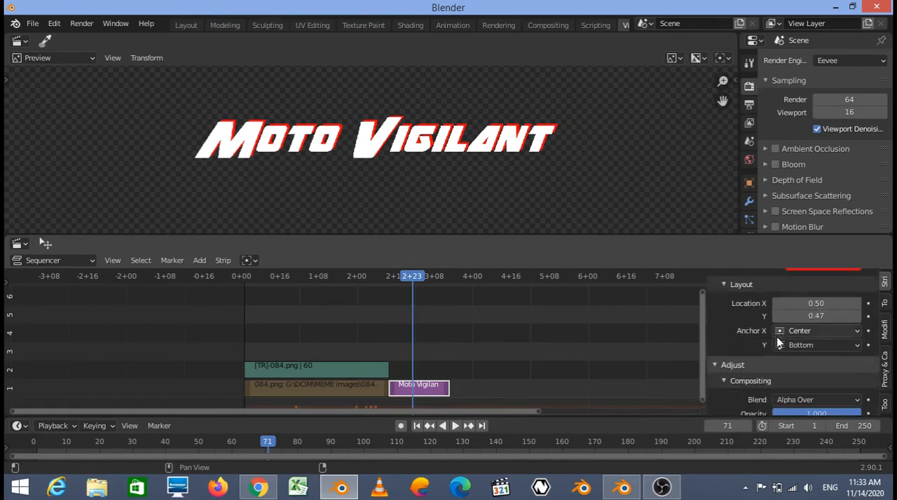
{"action": "mouse_move", "coordinate": [806, 313]}
{"action": "left_mouse_down"}
{"action": "mouse_move", "coordinate": [818, 313]}
{"action": "mouse_move", "coordinate": [809, 314]}
{"action": "left_mouse_up"}
{"action": "scroll", "coordinate": [783, 317], "scroll_direction": "up", "scroll_amount": 3}
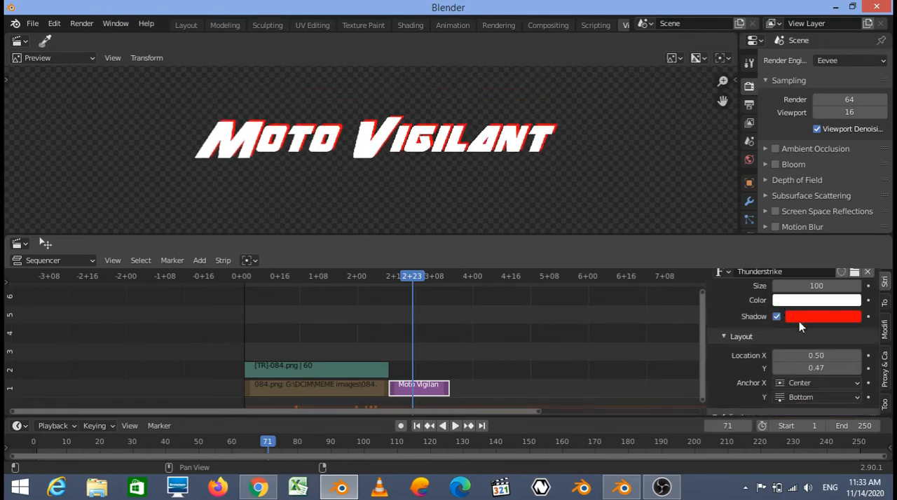
{"action": "scroll", "coordinate": [792, 321], "scroll_direction": "down", "scroll_amount": 4}
{"action": "scroll", "coordinate": [786, 339], "scroll_direction": "up", "scroll_amount": 1}
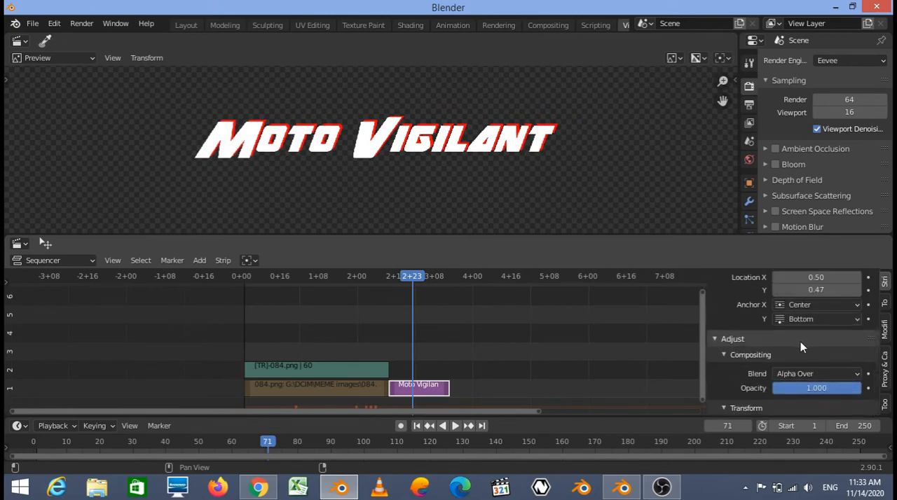
{"action": "scroll", "coordinate": [802, 345], "scroll_direction": "down", "scroll_amount": 4}
{"action": "scroll", "coordinate": [796, 364], "scroll_direction": "up", "scroll_amount": 2}
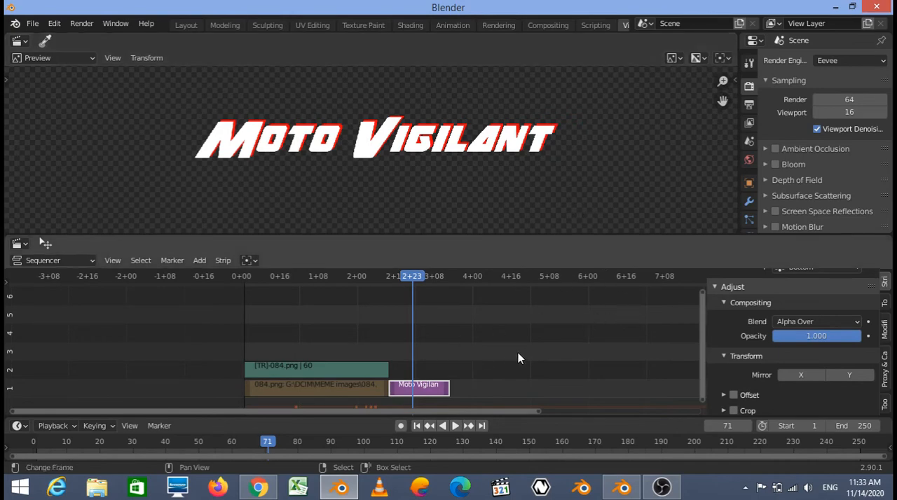
- Switch to the Blender 2.92.0 Alpha window and show the 084.png image at frame 32
{"action": "left_click", "coordinate": [621, 490]}
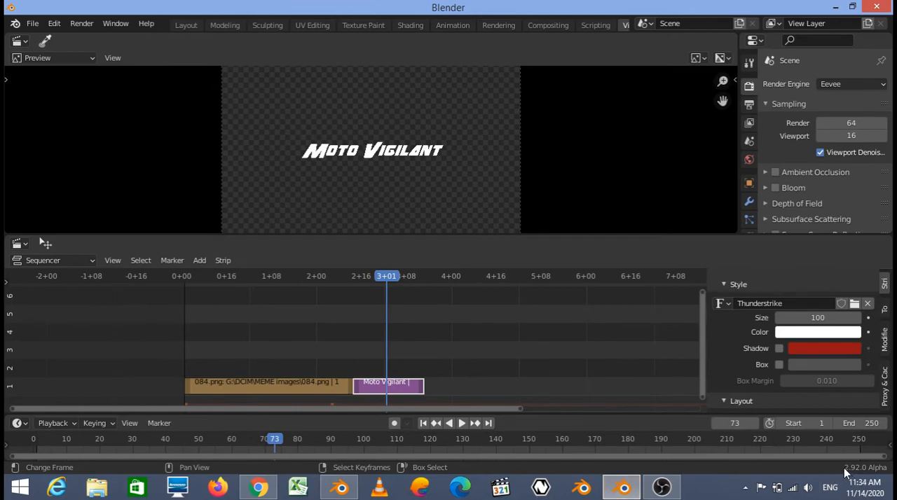
{"action": "left_click", "coordinate": [272, 346]}
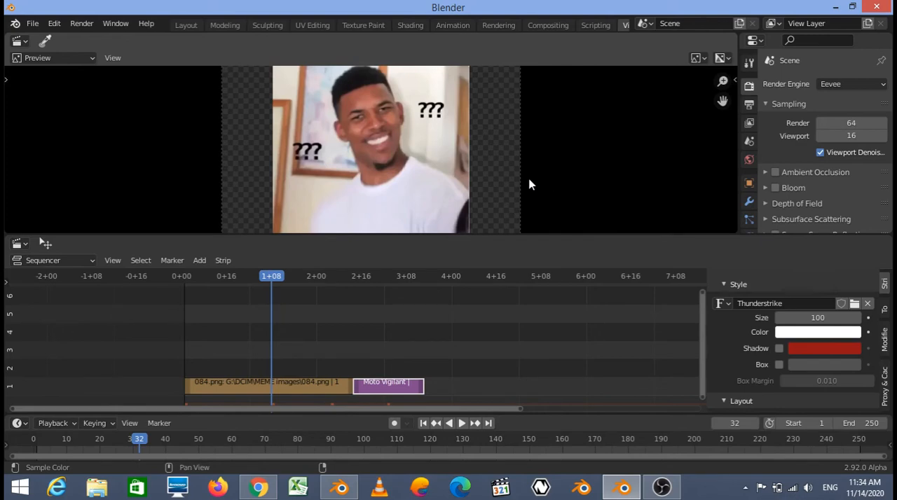
{"action": "scroll", "coordinate": [528, 182], "scroll_direction": "down", "scroll_amount": 1}
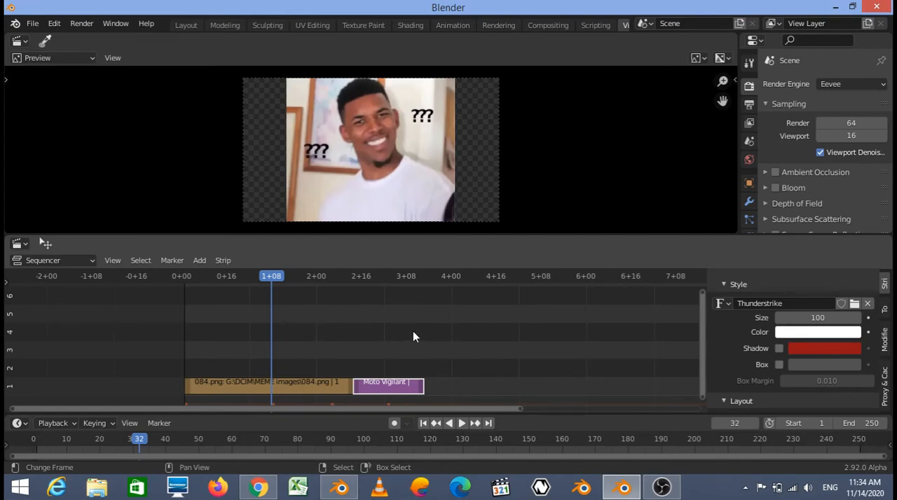
- Expand the strip's transform settings and try the position, rotation and Y mirror options on the 084.png image strip
{"action": "scroll", "coordinate": [799, 350], "scroll_direction": "down", "scroll_amount": 6}
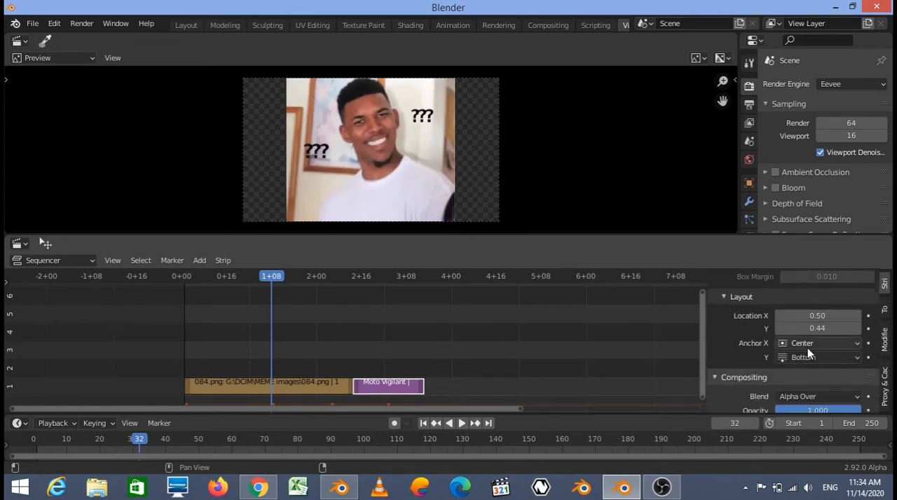
{"action": "left_click", "coordinate": [746, 354]}
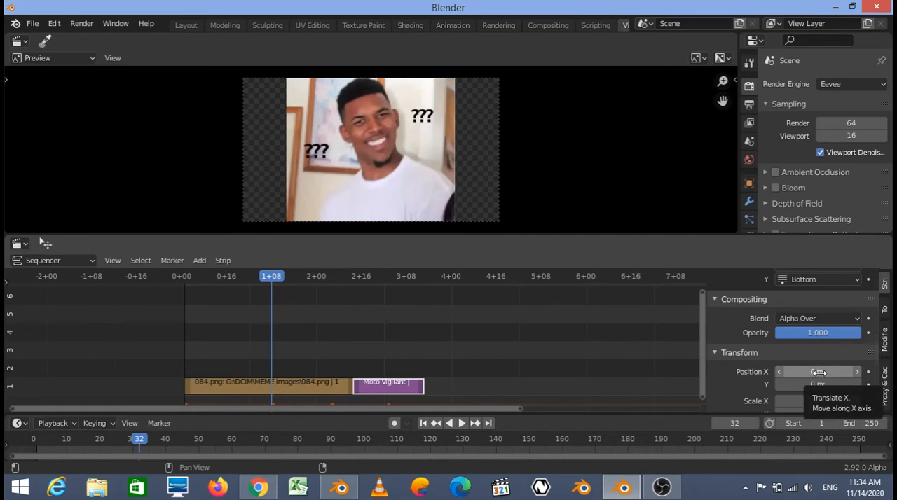
{"action": "left_click_drag", "start_coordinate": [822, 372], "coordinate": [822, 372]}
{"action": "left_click_drag", "start_coordinate": [818, 320], "coordinate": [711, 379]}
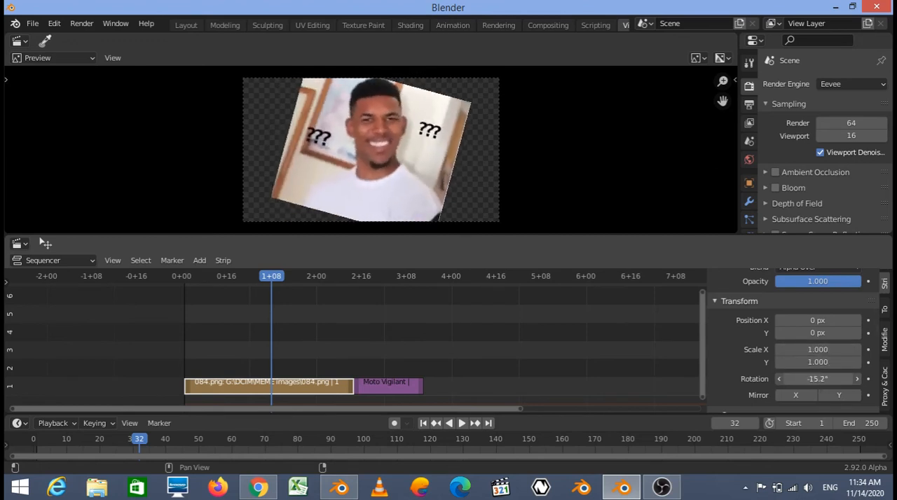
{"action": "right_click", "coordinate": [809, 382]}
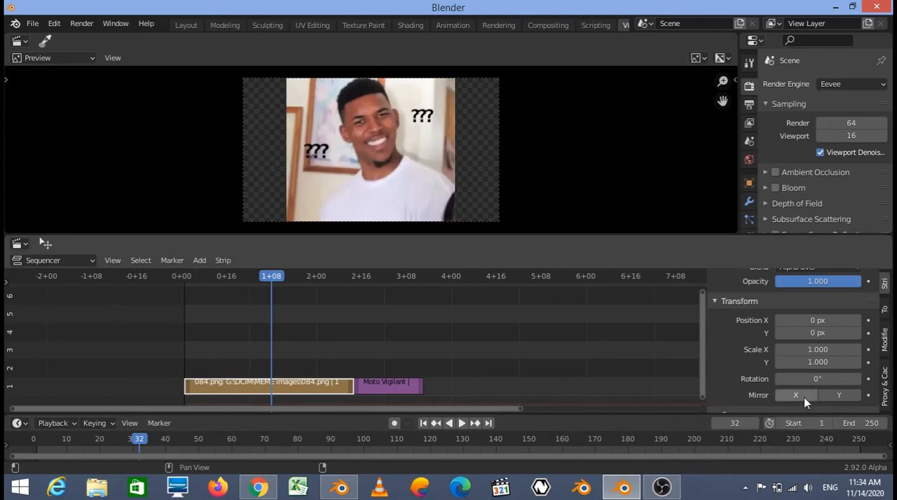
{"action": "left_click", "coordinate": [853, 398]}
{"action": "left_click", "coordinate": [852, 397]}
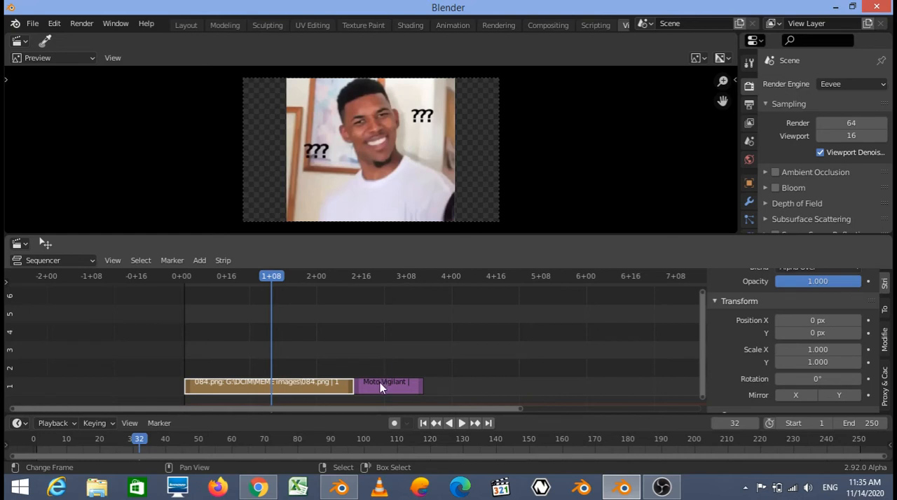
- Move the playhead to frame 66 and enable the background box on the Moto Vigilant text strip
{"action": "left_click", "coordinate": [367, 347]}
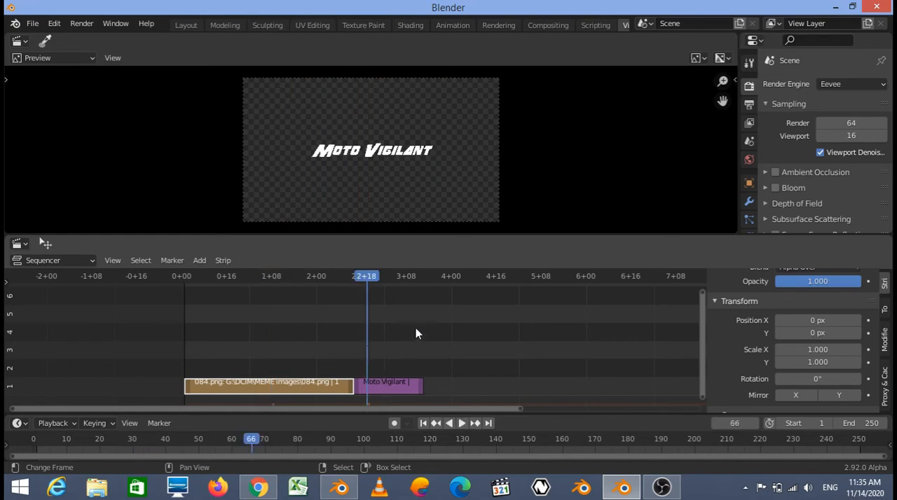
{"action": "scroll", "coordinate": [364, 140], "scroll_direction": "up", "scroll_amount": 3}
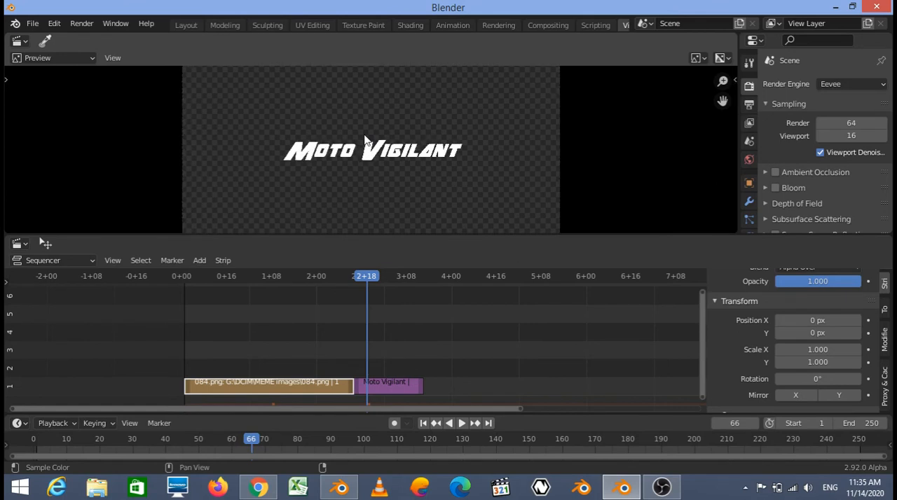
{"action": "scroll", "coordinate": [372, 150], "scroll_direction": "up", "scroll_amount": 1}
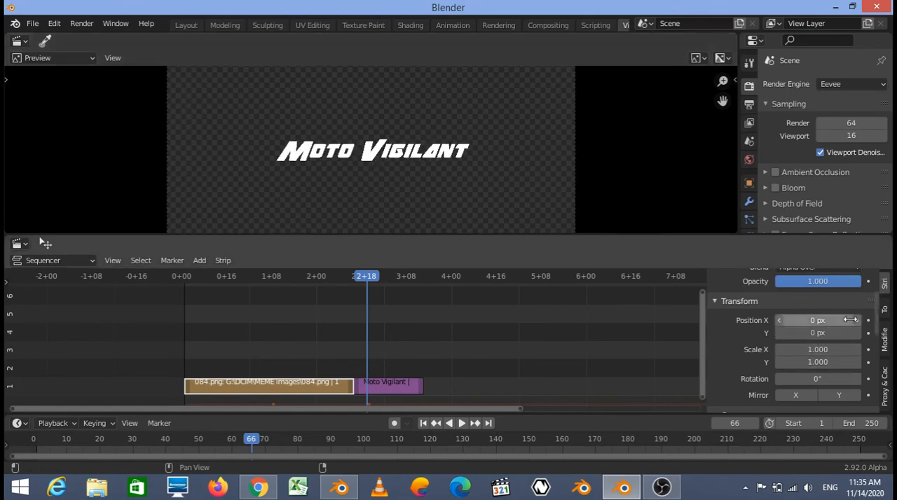
{"action": "left_click", "coordinate": [405, 384]}
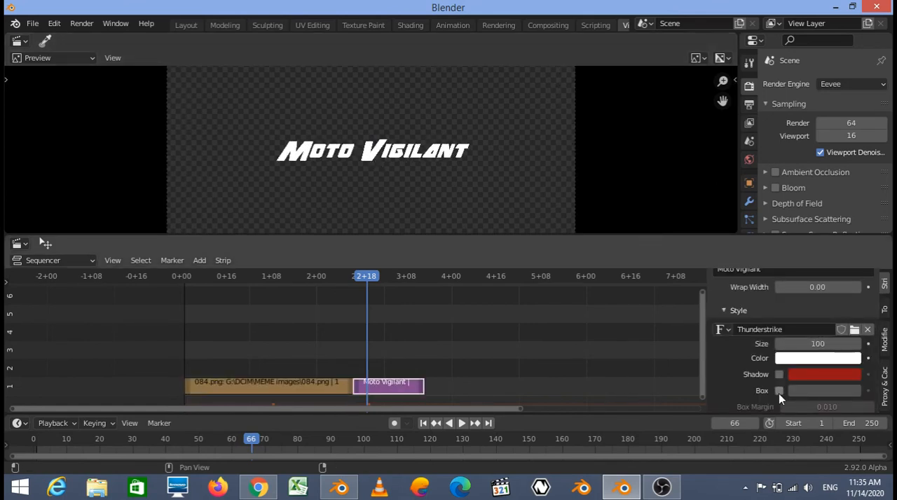
{"action": "left_click", "coordinate": [779, 391]}
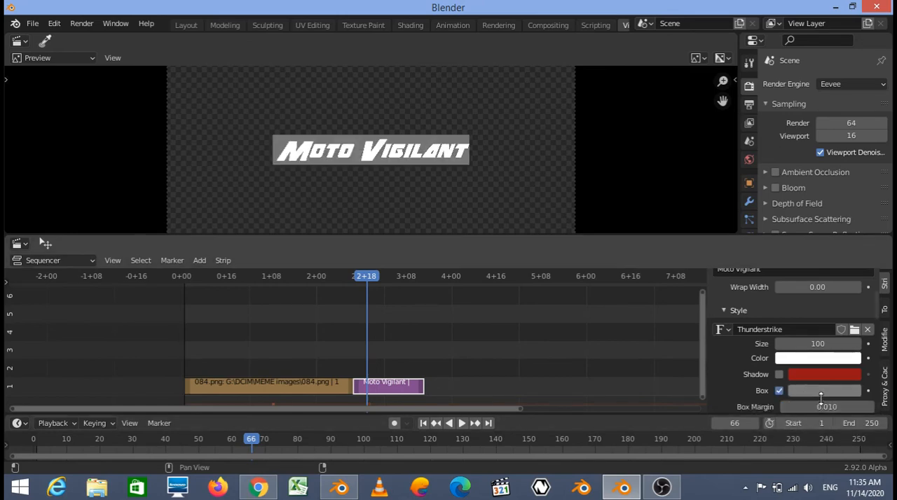
- Try the text box's margin and set the box colour's brightness value to about 0.507
{"action": "scroll", "coordinate": [825, 380], "scroll_direction": "down", "scroll_amount": 1}
{"action": "mouse_move", "coordinate": [824, 382]}
{"action": "left_mouse_down"}
{"action": "mouse_move", "coordinate": [846, 381]}
{"action": "mouse_move", "coordinate": [821, 381]}
{"action": "left_mouse_up"}
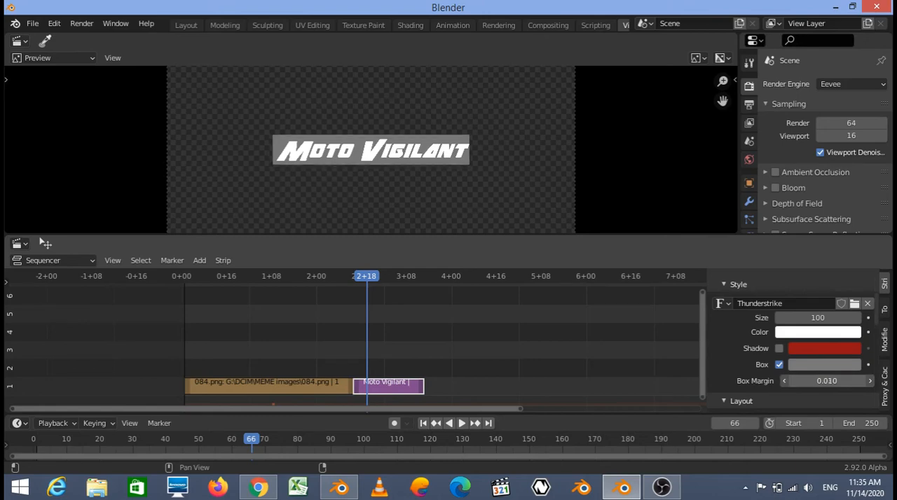
{"action": "left_click", "coordinate": [802, 365]}
{"action": "mouse_move", "coordinate": [849, 242]}
{"action": "left_mouse_down"}
{"action": "mouse_move", "coordinate": [850, 251]}
{"action": "mouse_move", "coordinate": [850, 207]}
{"action": "mouse_move", "coordinate": [850, 273]}
{"action": "mouse_move", "coordinate": [850, 225]}
{"action": "left_mouse_up"}
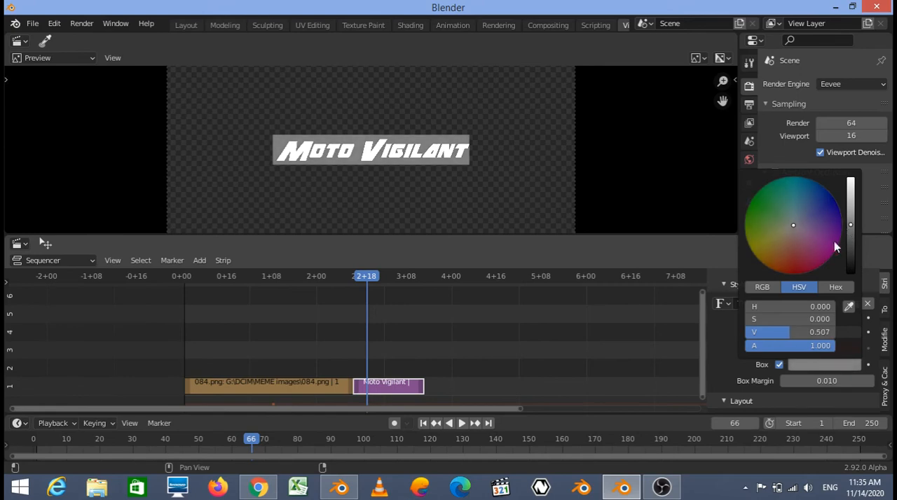
- Try changing the Moto Vigilant text strip's X position and X scale in its transform settings
{"action": "scroll", "coordinate": [788, 396], "scroll_direction": "down", "scroll_amount": 5}
{"action": "scroll", "coordinate": [785, 378], "scroll_direction": "up", "scroll_amount": 4}
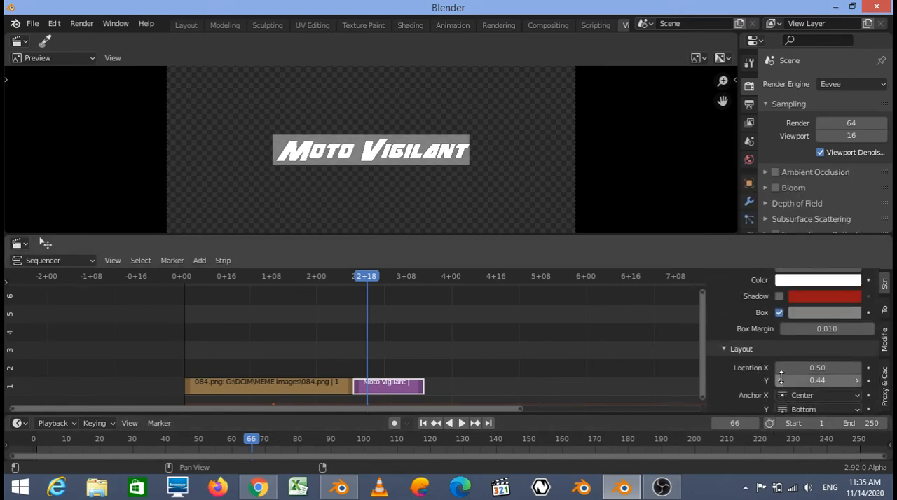
{"action": "scroll", "coordinate": [784, 371], "scroll_direction": "up", "scroll_amount": 3}
{"action": "scroll", "coordinate": [799, 360], "scroll_direction": "down", "scroll_amount": 8}
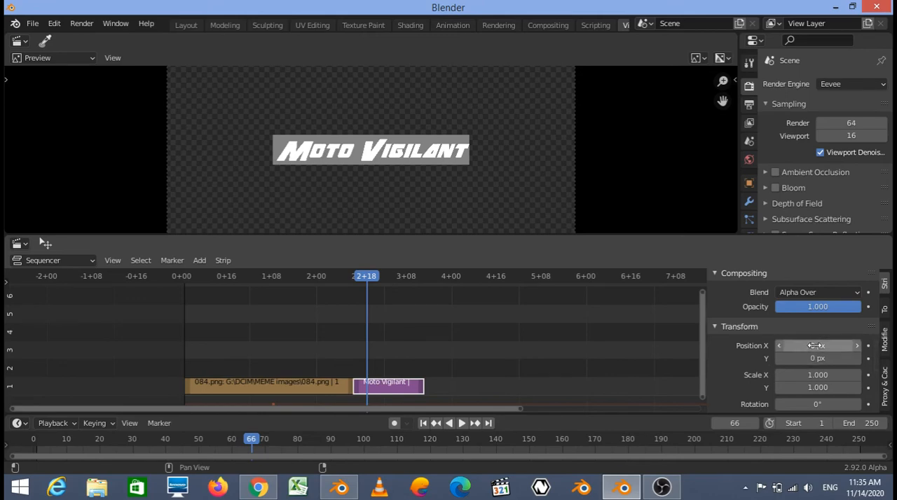
{"action": "left_click_drag", "start_coordinate": [814, 345], "coordinate": [834, 346]}
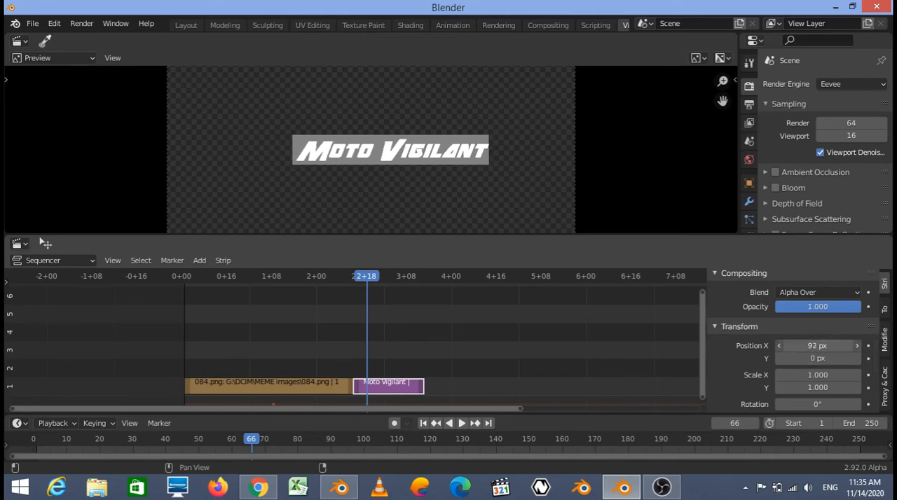
{"action": "left_click_drag", "start_coordinate": [822, 376], "coordinate": [771, 376]}
{"action": "right_click", "coordinate": [822, 376]}
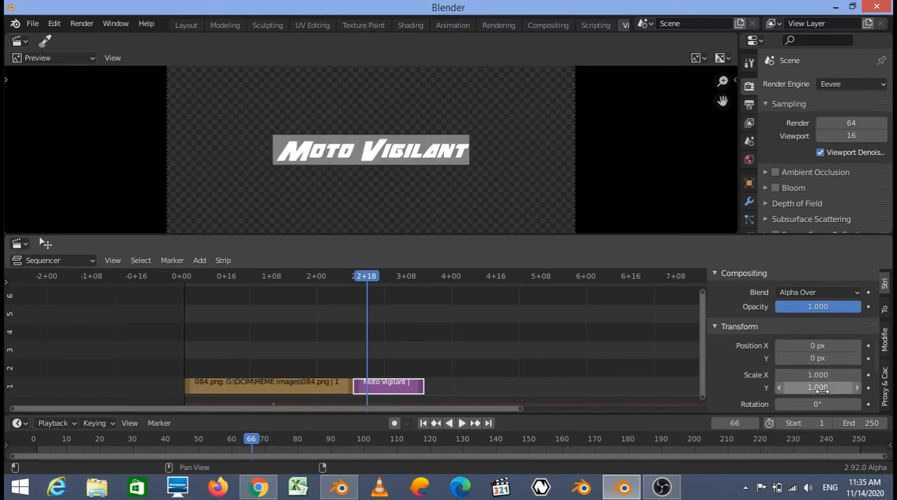
- Try changing the rotation of the Moto Vigilant text strip in its transform settings
{"action": "scroll", "coordinate": [818, 384], "scroll_direction": "down", "scroll_amount": 2}
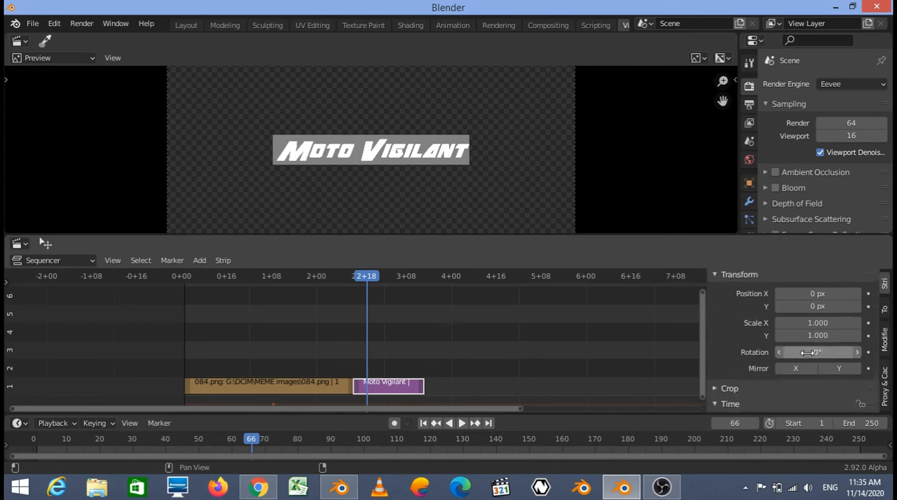
{"action": "mouse_move", "coordinate": [818, 352]}
{"action": "left_mouse_down"}
{"action": "mouse_move", "coordinate": [883, 353]}
{"action": "mouse_move", "coordinate": [809, 353]}
{"action": "left_mouse_up"}
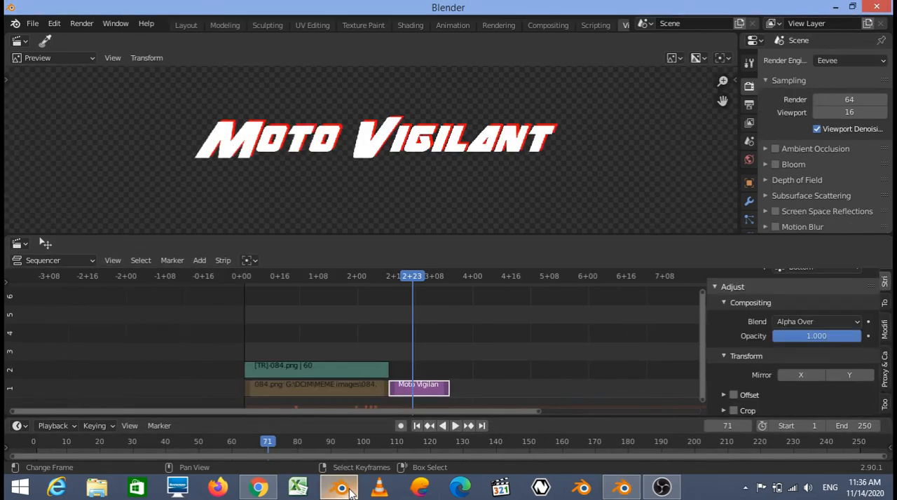
- Switch to Blender 2.90.1, enable cropping on the 084.png image strip and try its left crop value
{"action": "scroll", "coordinate": [769, 364], "scroll_direction": "down", "scroll_amount": 4}
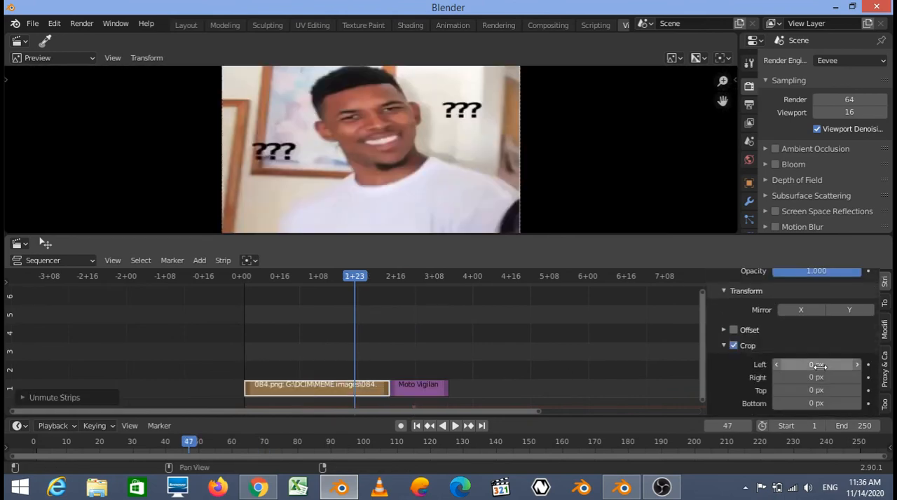
{"action": "left_click_drag", "start_coordinate": [816, 364], "coordinate": [742, 375]}
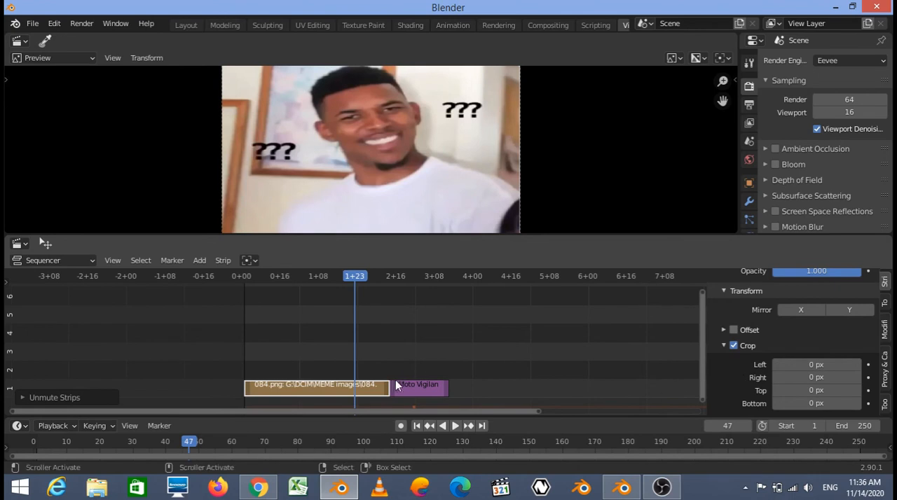
- Switch to Blender 2.92 Alpha and crop the 084.png image strip by 365 px left, 334 px right, 25 px top and 339 px bottom
{"action": "left_click", "coordinate": [623, 489]}
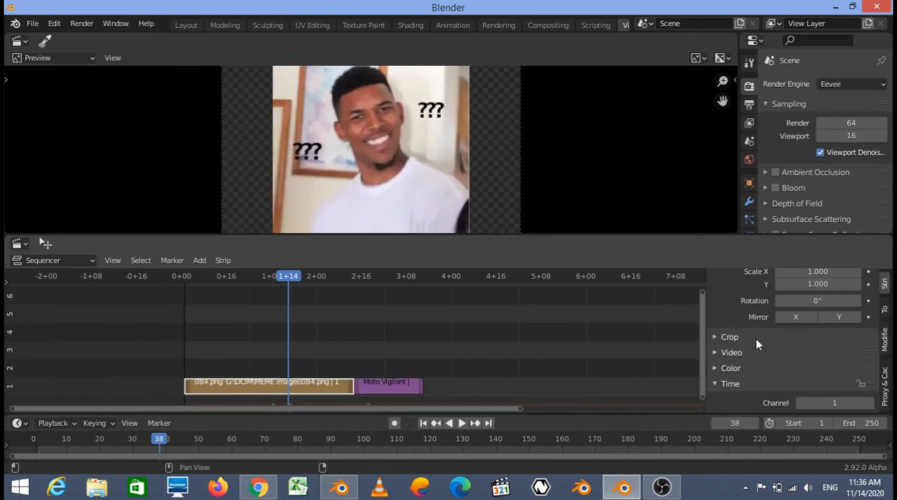
{"action": "left_click", "coordinate": [756, 344]}
{"action": "left_click_drag", "start_coordinate": [816, 355], "coordinate": [837, 395]}
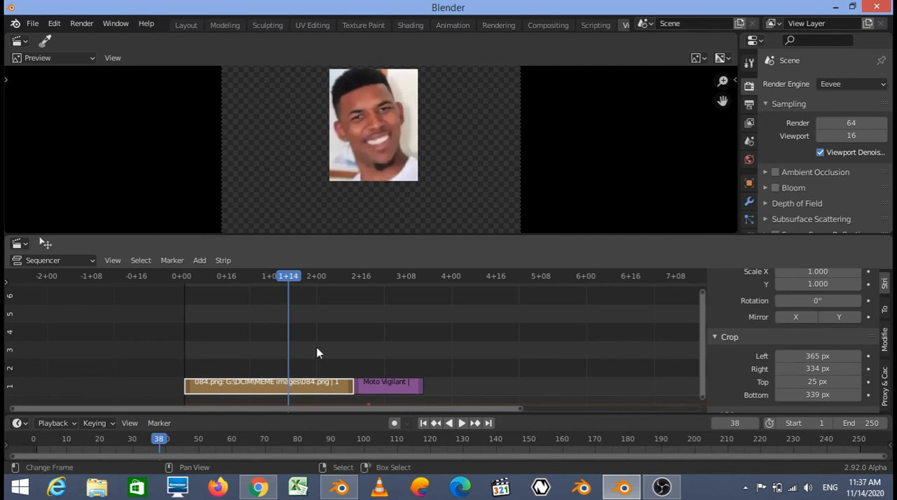